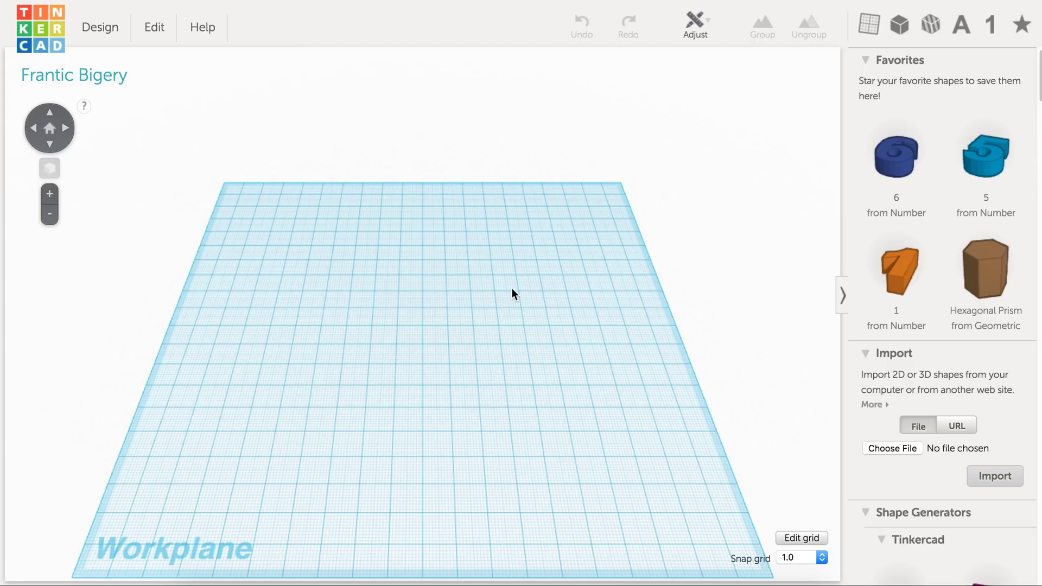
# - Scroll the shape library down to the Geometric shapes section
pyautogui.scroll(-2, 986, 330)
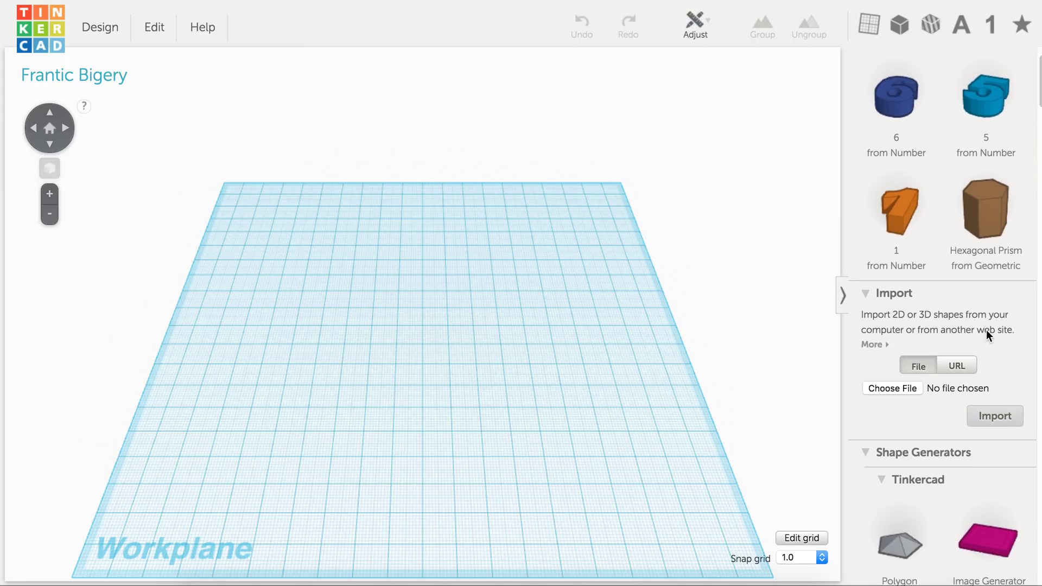
pyautogui.scroll(-15, 986, 330)
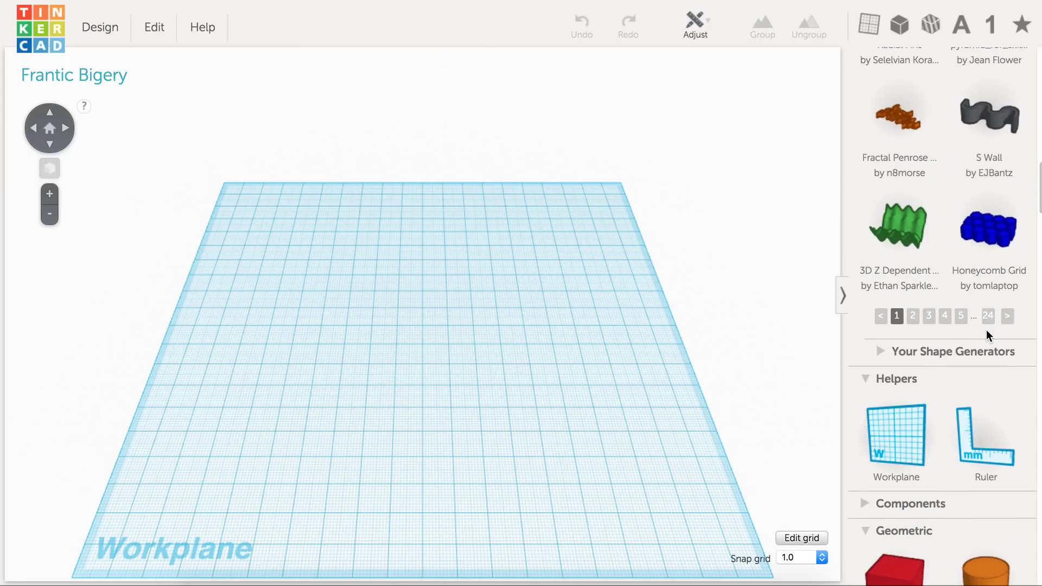
pyautogui.scroll(-8, 985, 330)
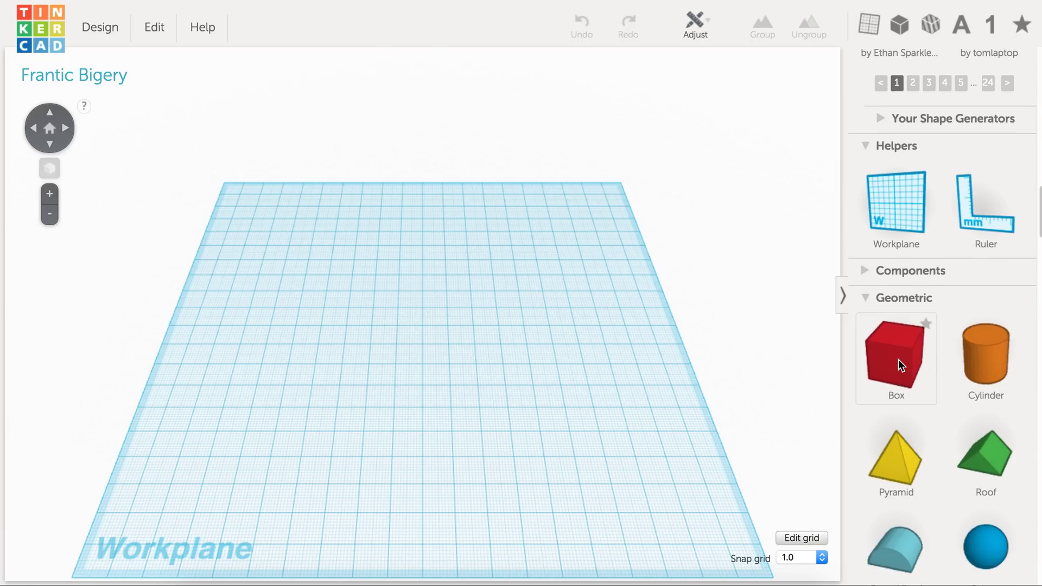
# - Place a red Box on the workplane, zoom in, and take the Ruler helper
pyautogui.moveTo(898, 359); pyautogui.dragTo(425, 324)
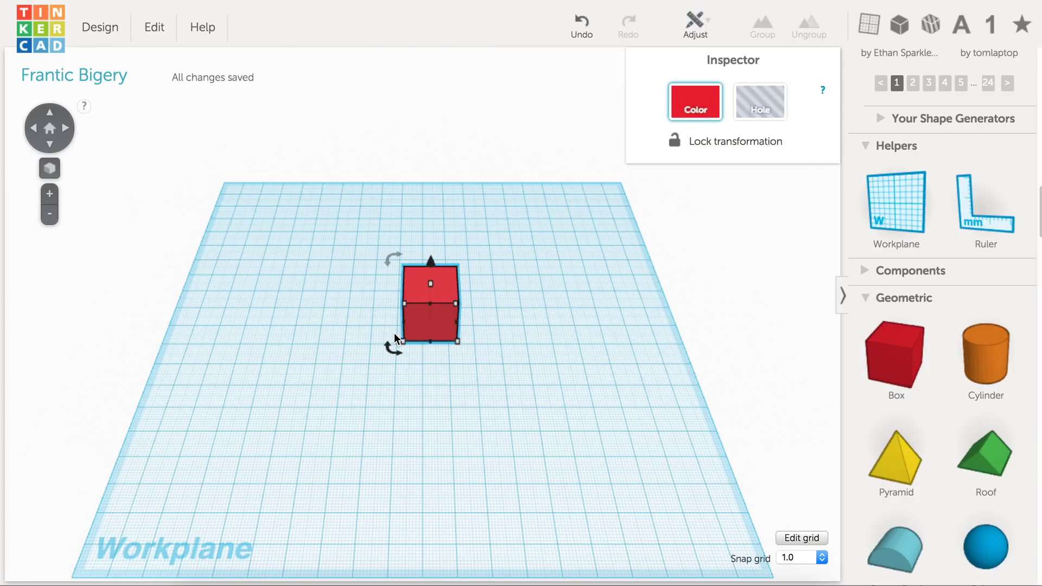
pyautogui.click(49, 194)
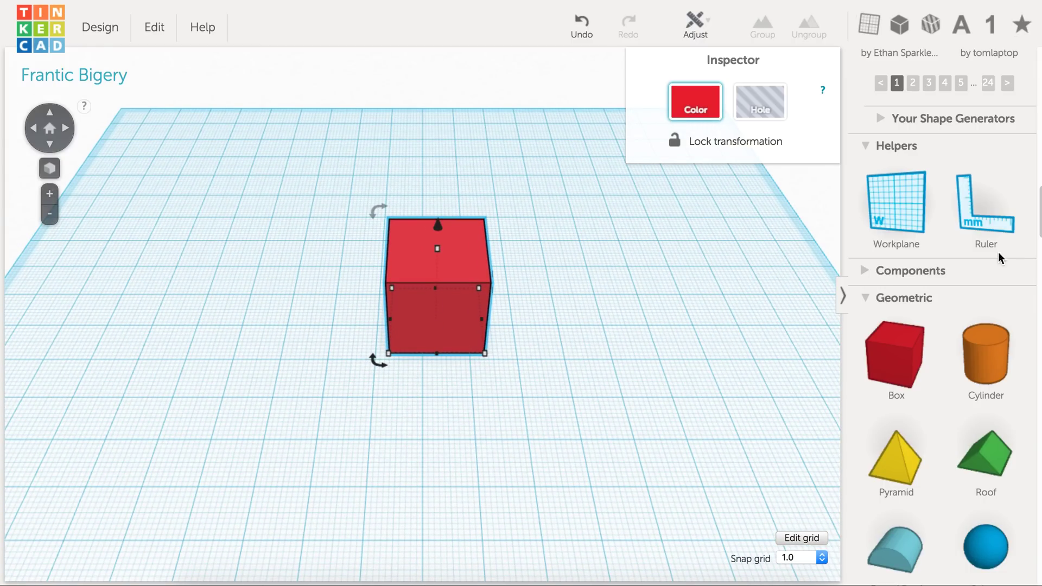
pyautogui.click(975, 225)
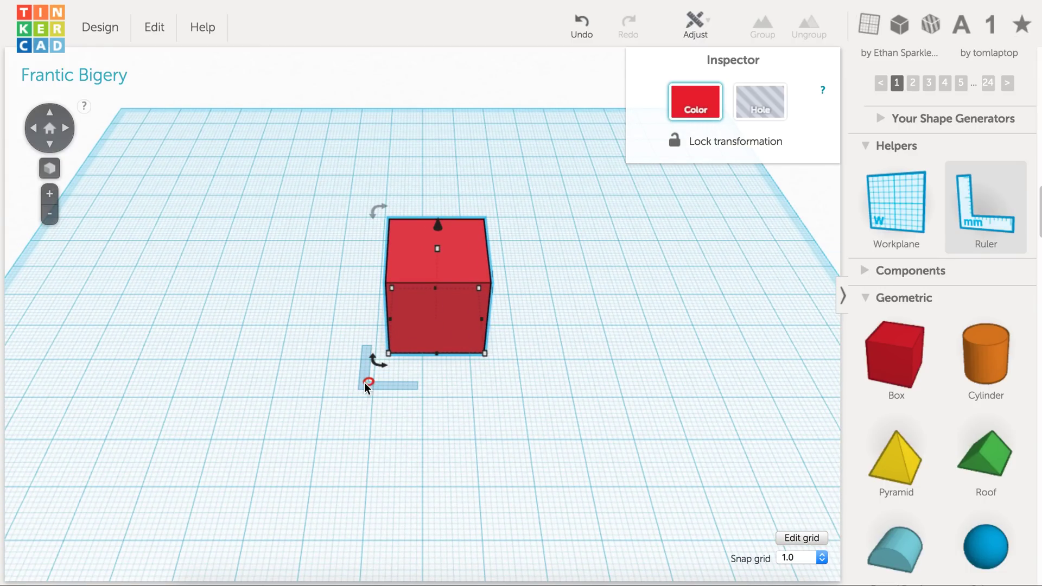
# - Drop the ruler at the box's front-left corner and view it from above
pyautogui.click(358, 380)
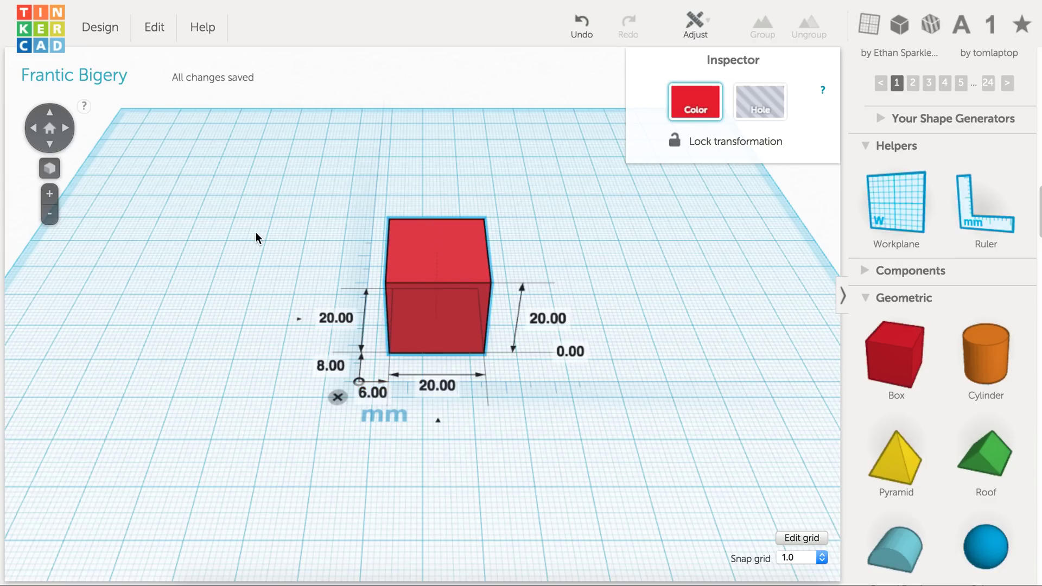
pyautogui.moveTo(256, 233); pyautogui.dragTo(259, 410, button='right')
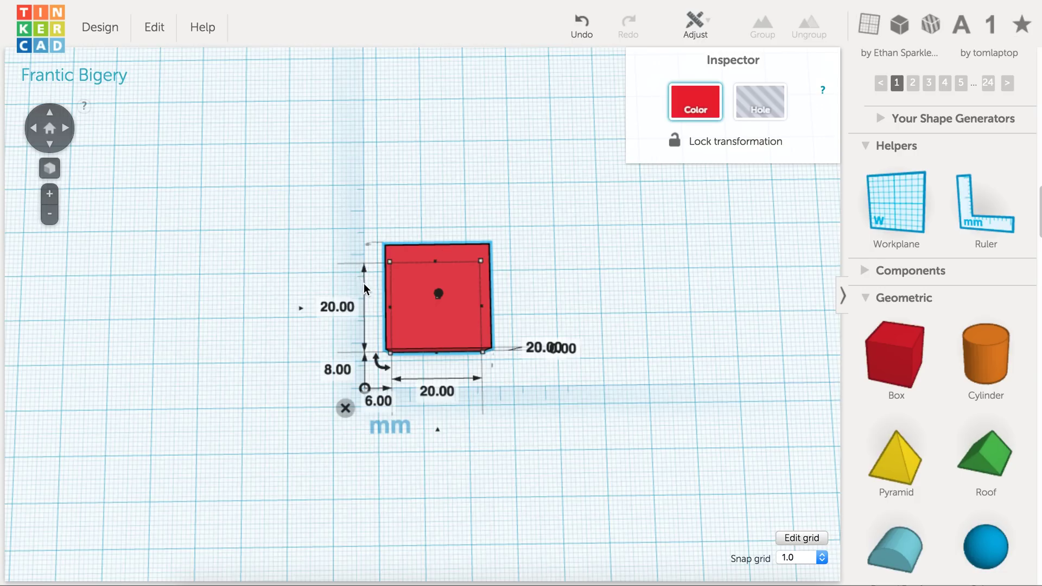
# - Set the red box's ruler width dimension from 20.00 to 40 mm, keeping depth and height at 20 mm
pyautogui.click(59, 216)
pyautogui.click(50, 214)
pyautogui.click(49, 215)
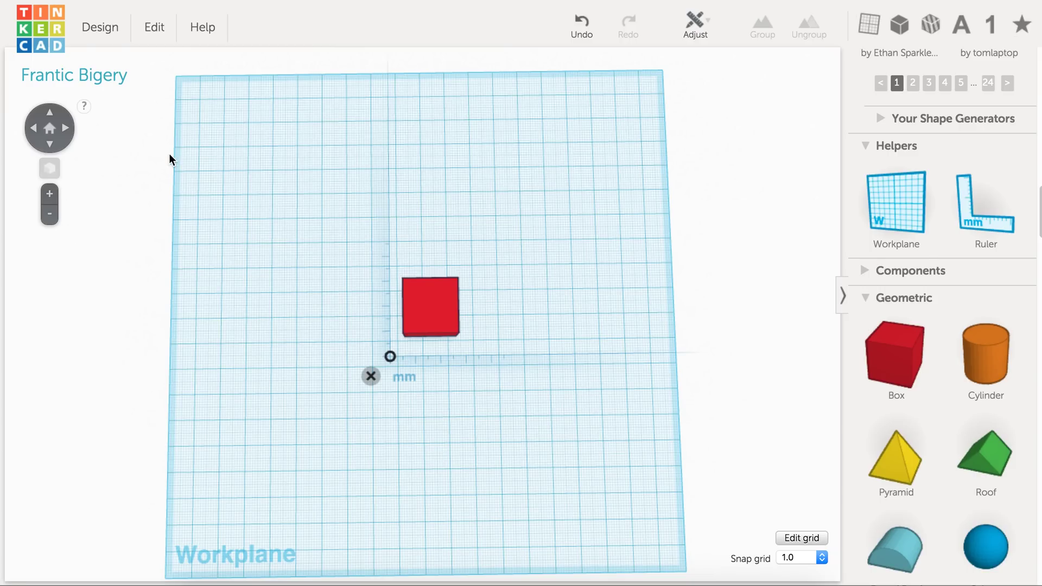
pyautogui.click(49, 194)
pyautogui.click(50, 194)
pyautogui.click(49, 195)
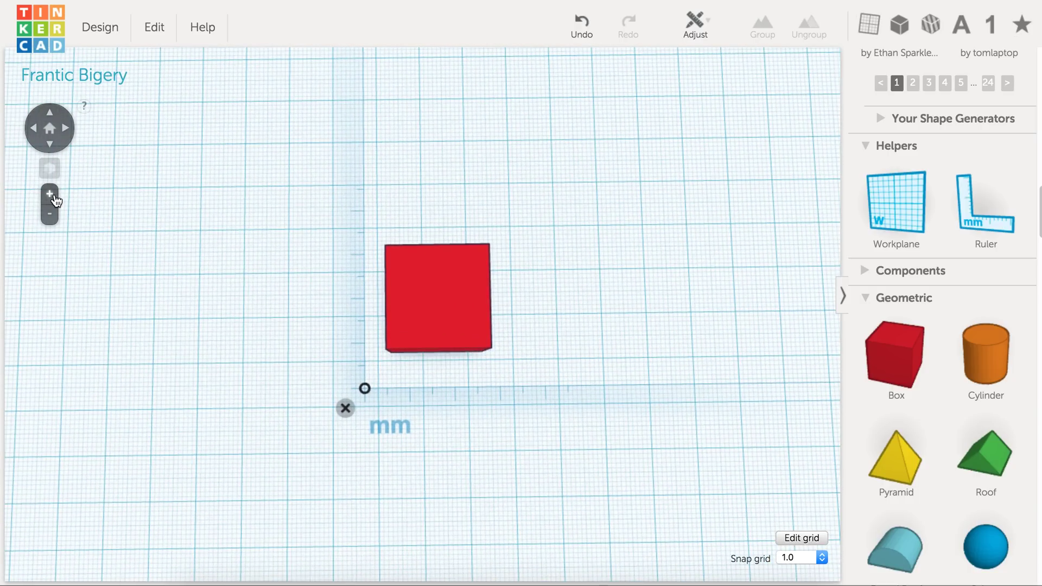
pyautogui.click(464, 276)
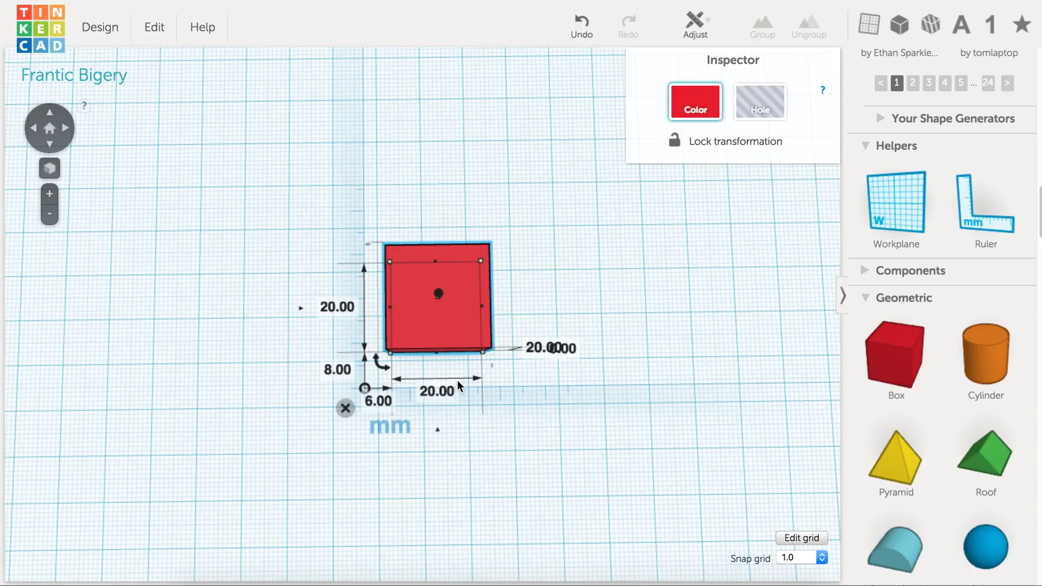
pyautogui.click(439, 390)
pyautogui.write('40')
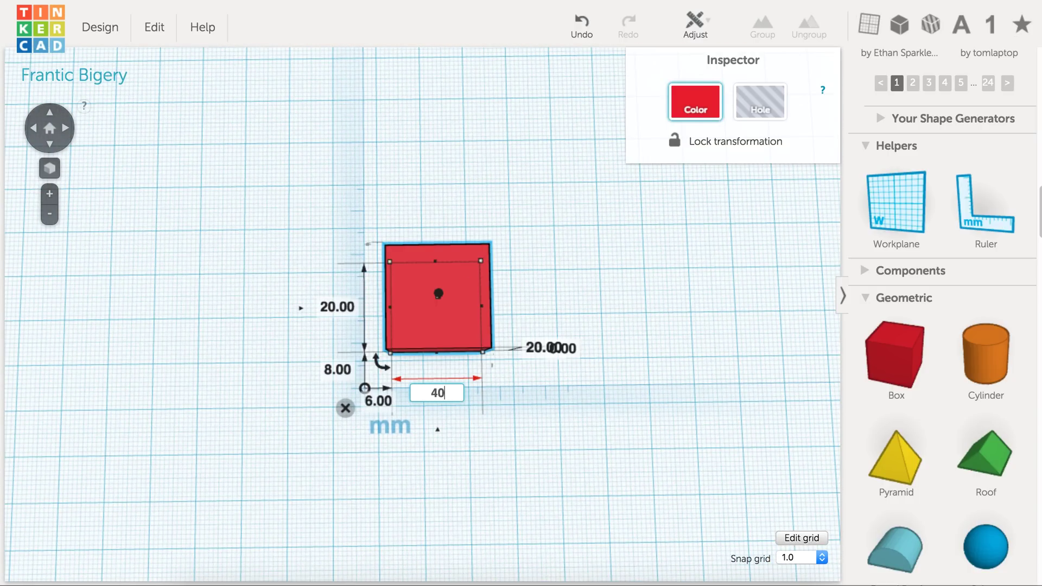
pyautogui.press('Return')
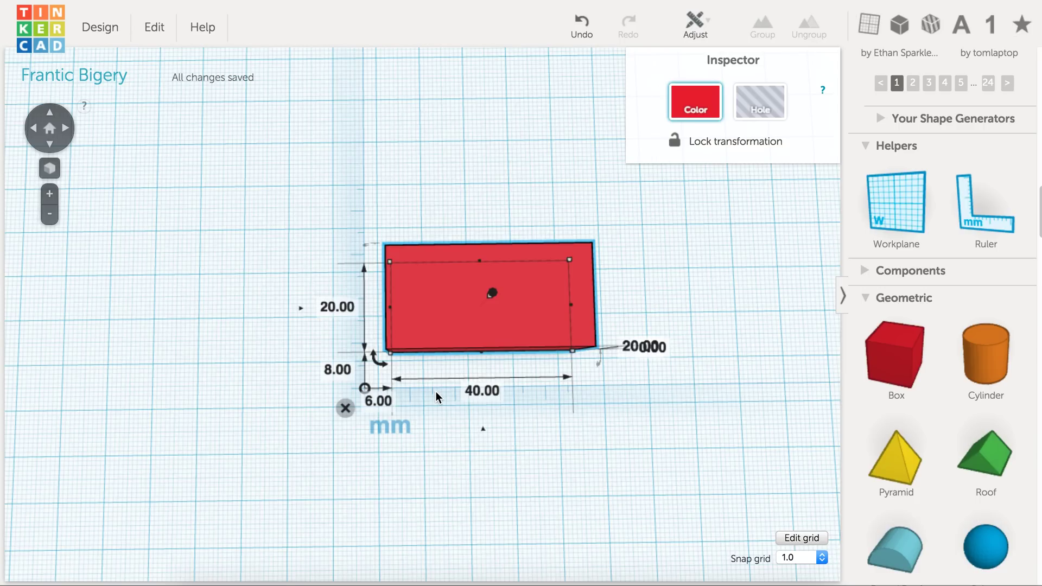
pyautogui.click(611, 466)
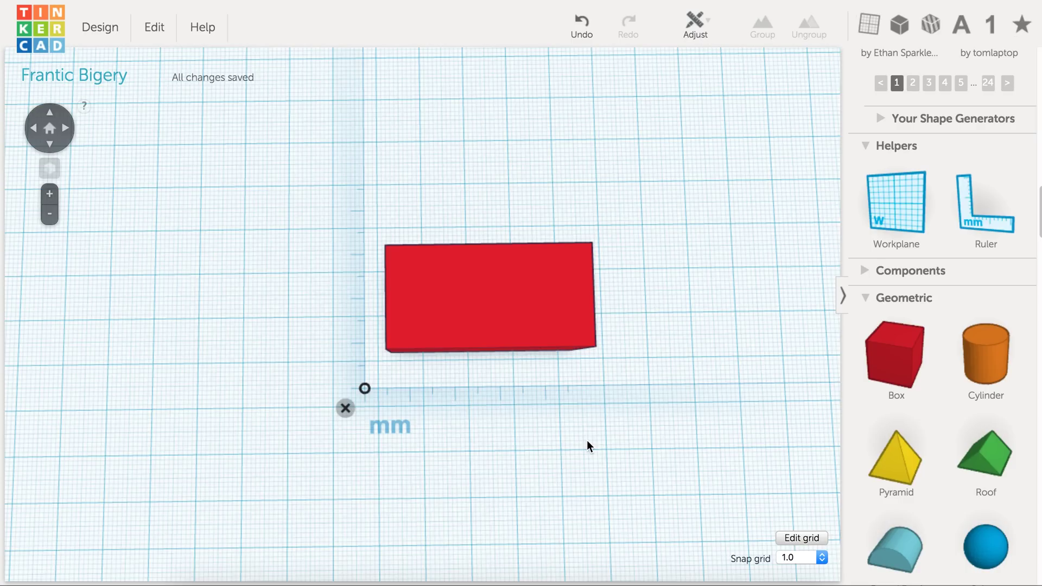
# - Change the red box's depth to 10 mm, making a 40 × 10 × 20 mm slab
pyautogui.moveTo(587, 441); pyautogui.dragTo(322, 217, button='right')
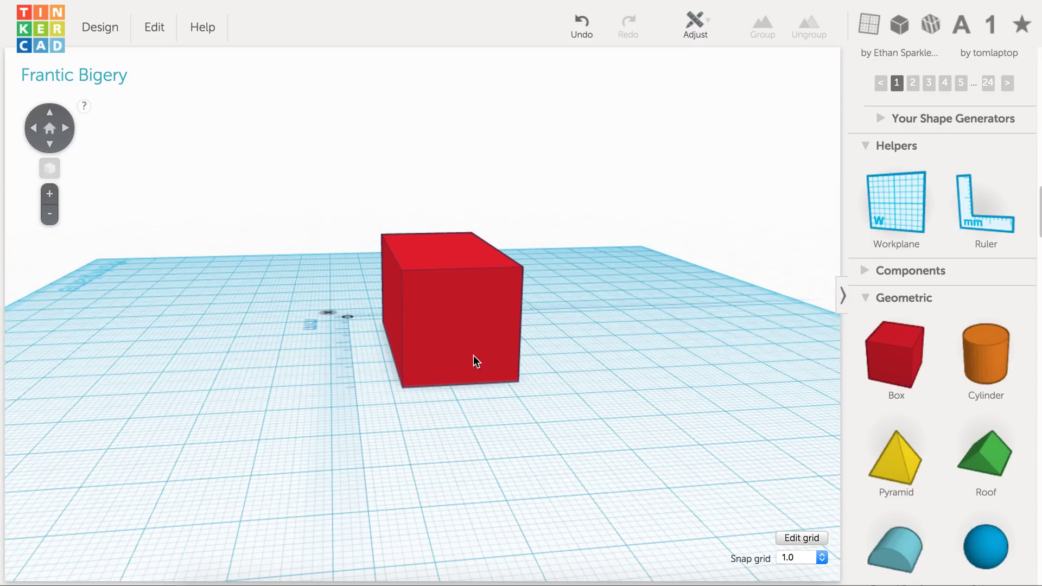
pyautogui.click(472, 372)
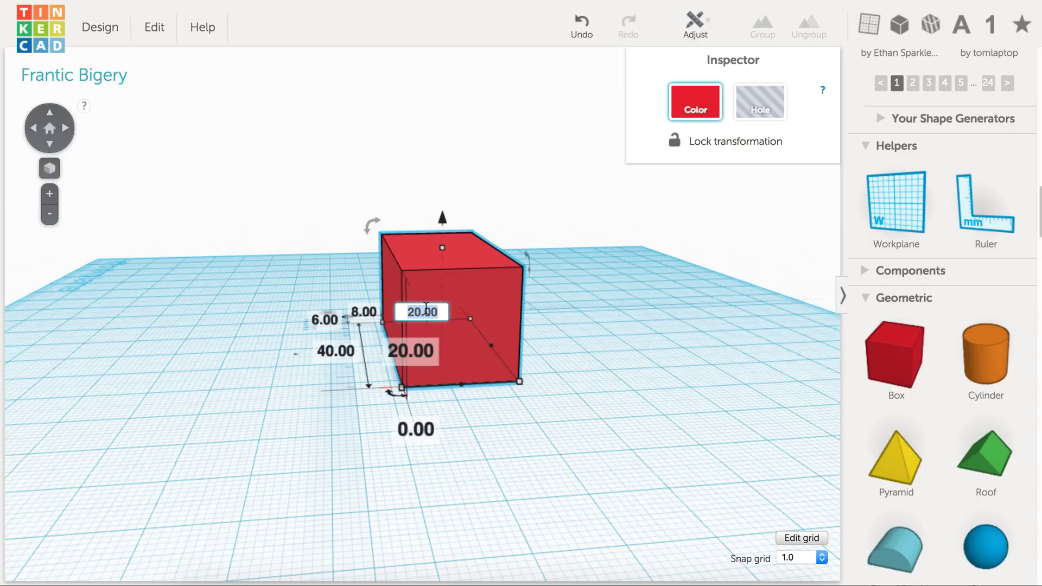
pyautogui.write('10')
pyautogui.press('Return')
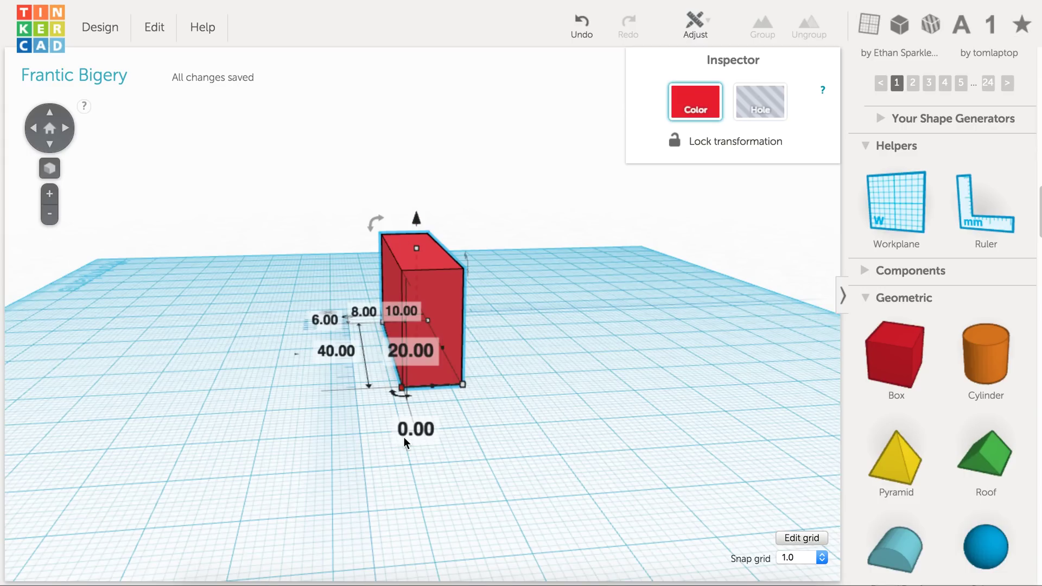
pyautogui.click(395, 506)
pyautogui.moveTo(565, 416); pyautogui.dragTo(819, 382, button='right')
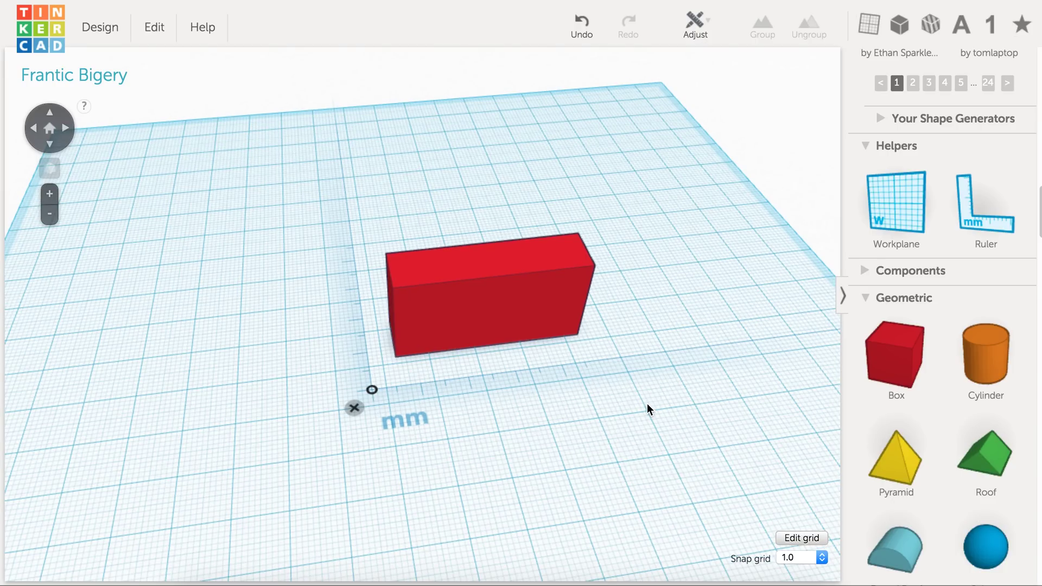
pyautogui.moveTo(647, 402); pyautogui.dragTo(603, 503, button='right')
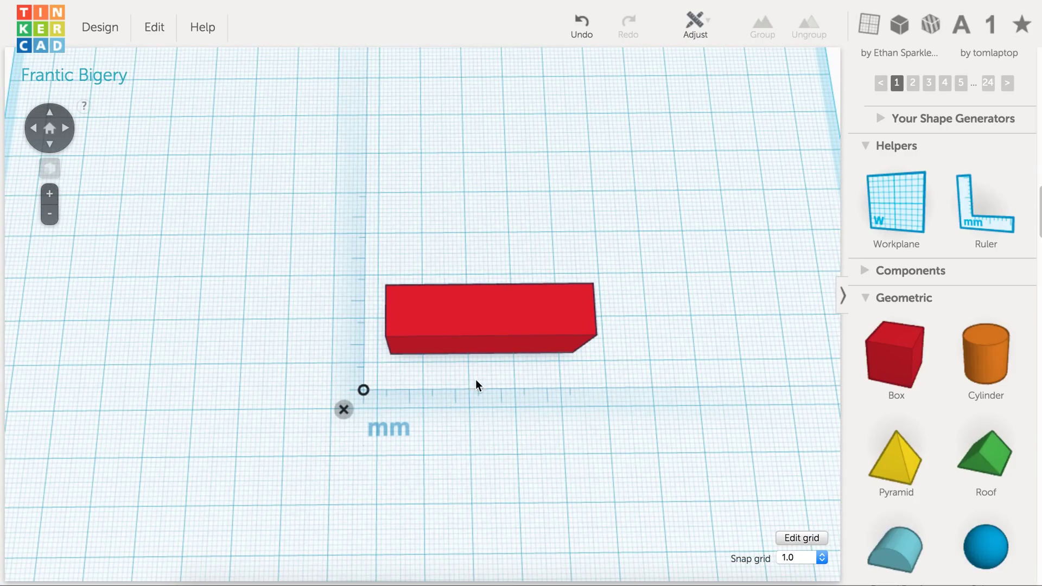
pyautogui.click(487, 341)
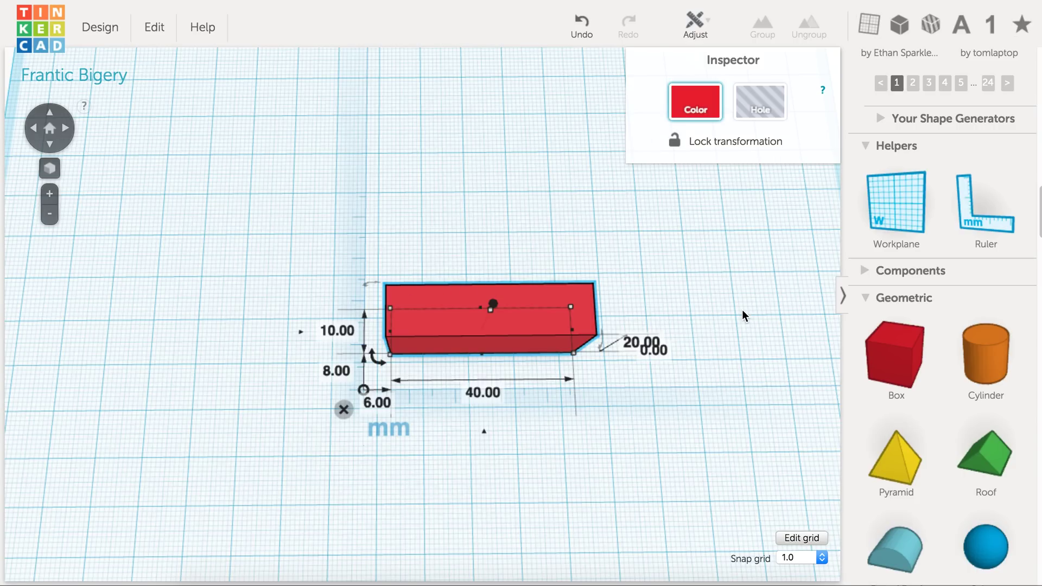
pyautogui.moveTo(710, 261); pyautogui.dragTo(740, 346, button='right')
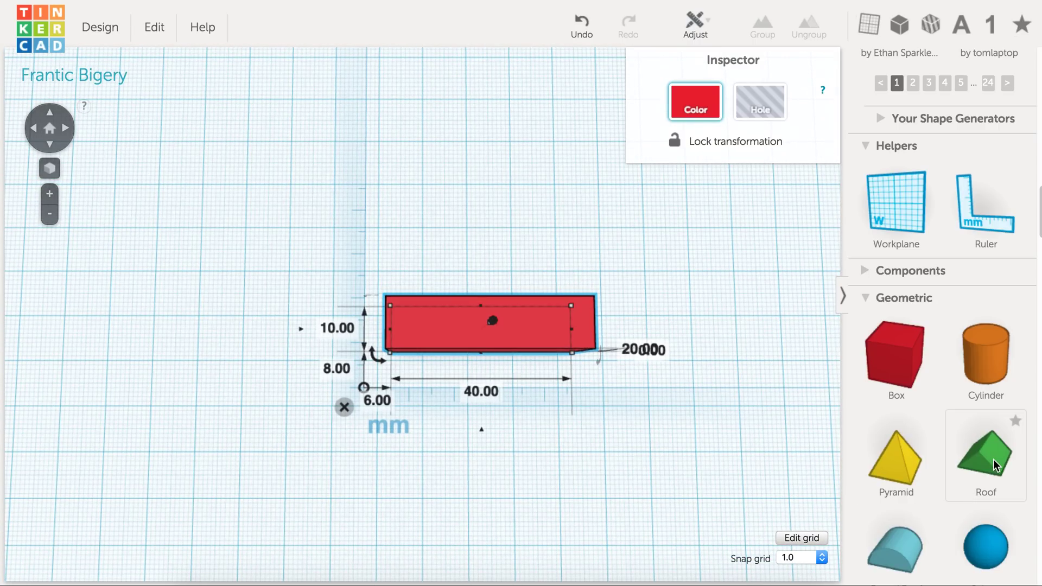
# - Add a green roof, slide it over the red slab, and lift it onto the slab's top
pyautogui.moveTo(655, 324); pyautogui.dragTo(486, 223)
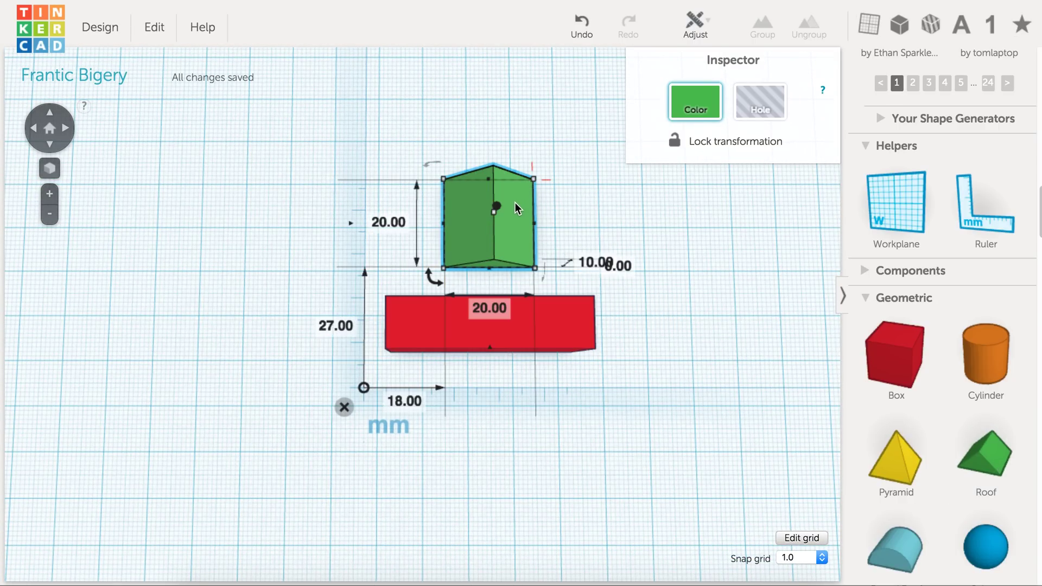
pyautogui.moveTo(510, 219); pyautogui.dragTo(513, 318)
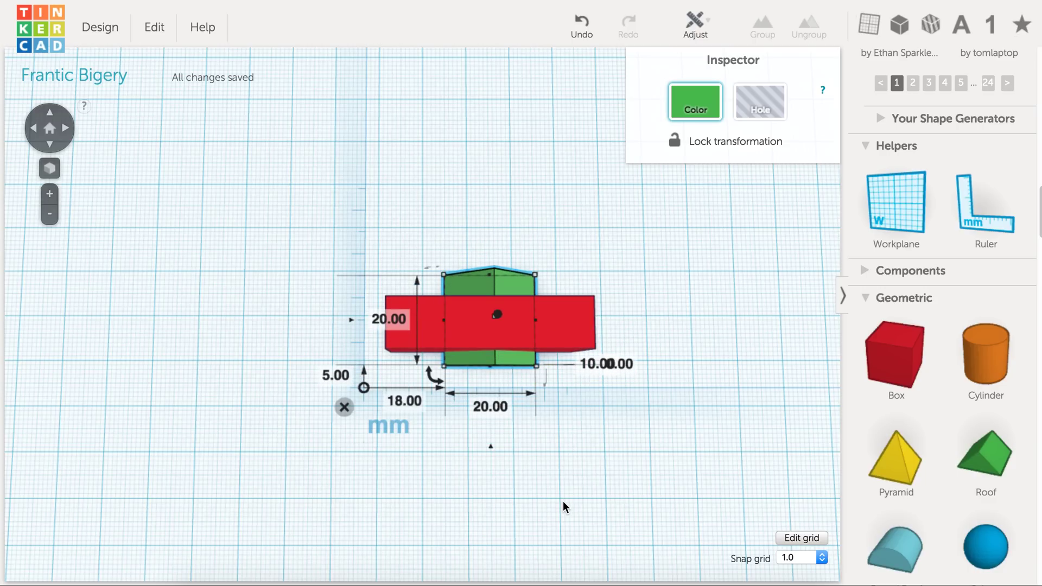
pyautogui.moveTo(563, 500); pyautogui.dragTo(556, 249, button='right')
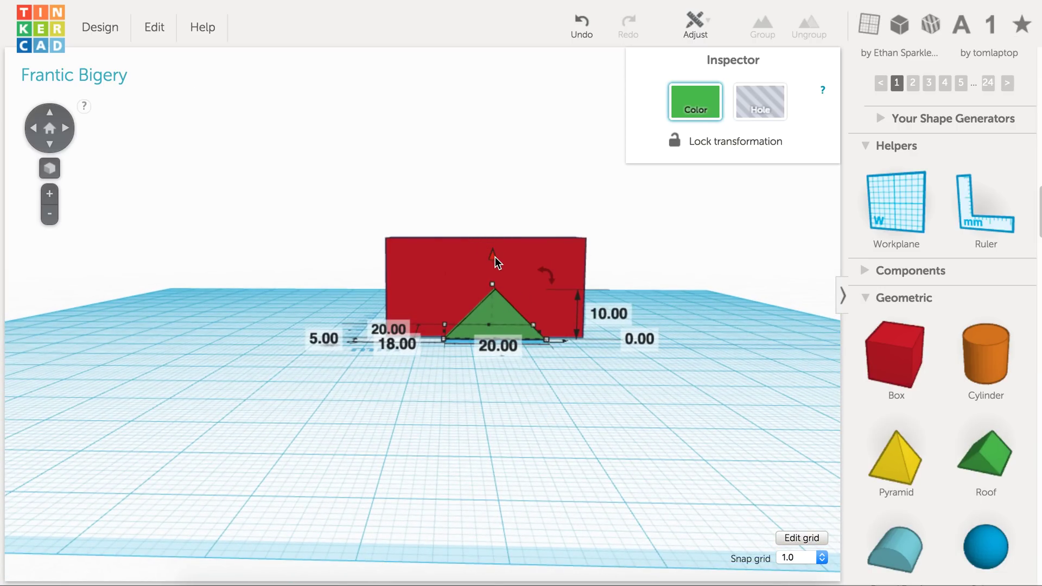
pyautogui.moveTo(495, 256); pyautogui.dragTo(484, 162)
pyautogui.click(485, 161)
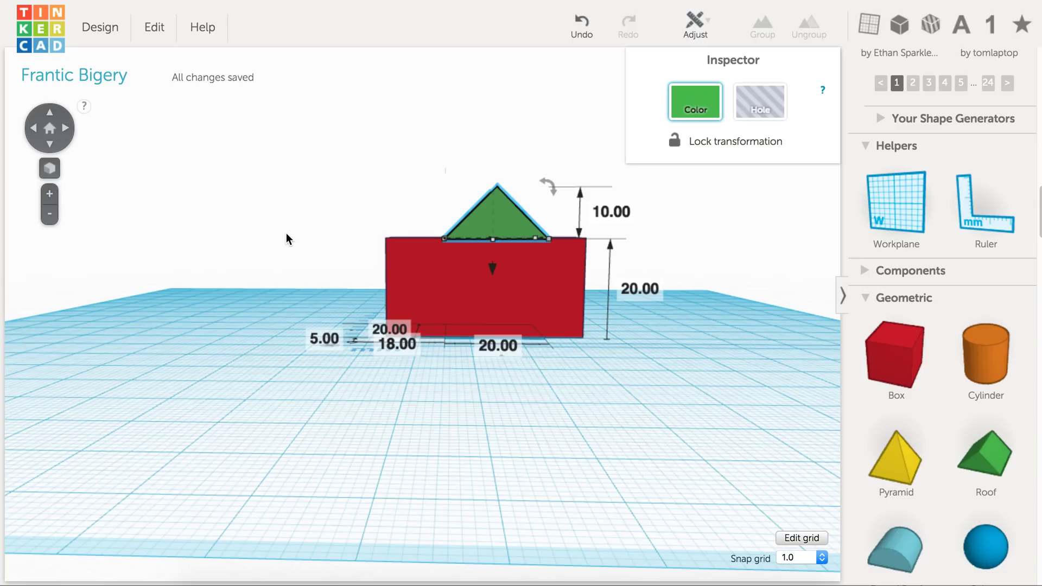
pyautogui.moveTo(286, 232); pyautogui.dragTo(839, 269, button='right')
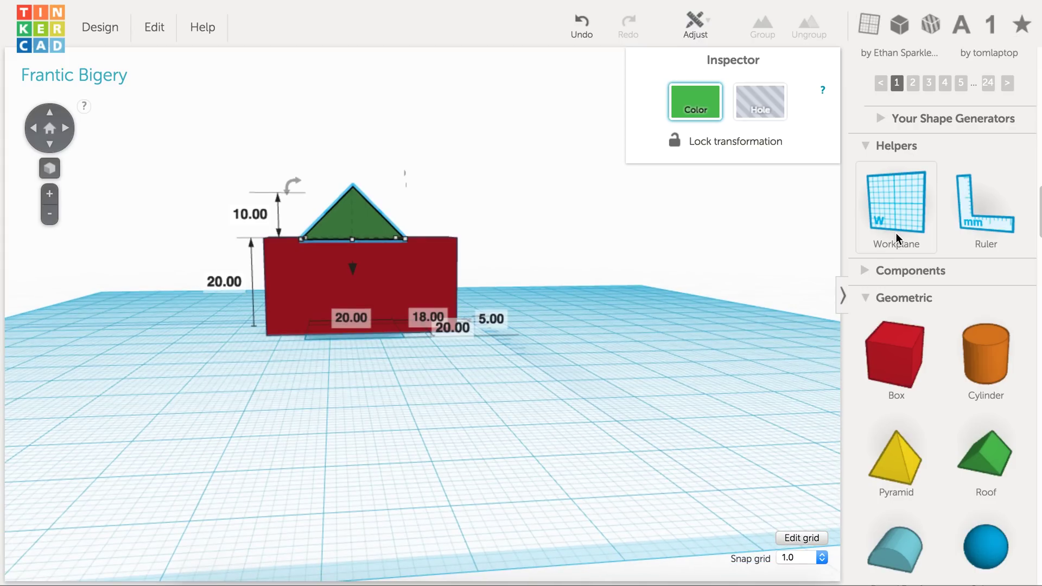
# - Select the green roof and drag it across to sit above one end of the red slab
pyautogui.scroll(3, 353, 214)
pyautogui.scroll(3, 353, 214)
pyautogui.scroll(-3, 355, 214)
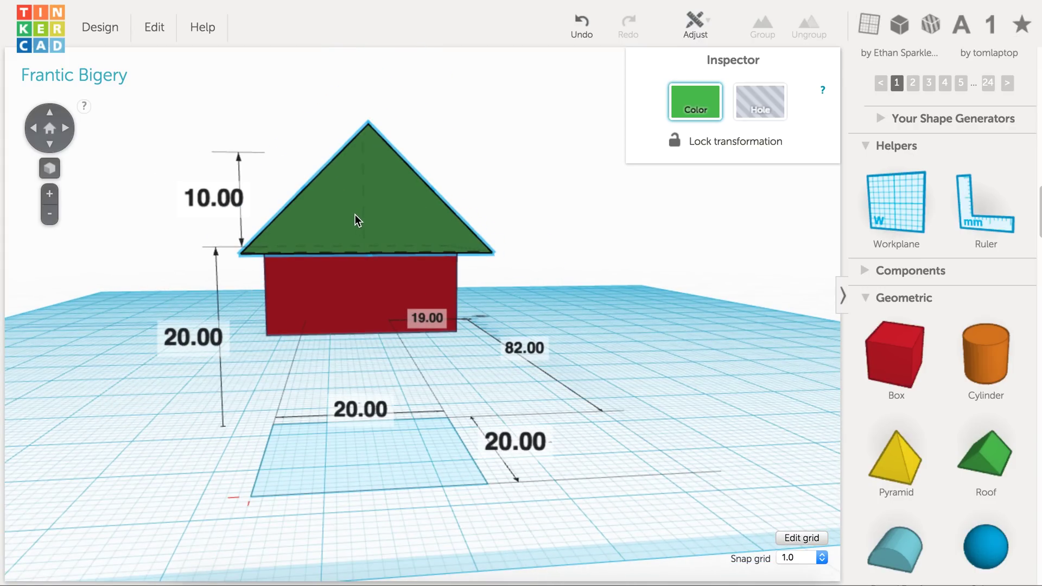
pyautogui.click(355, 214)
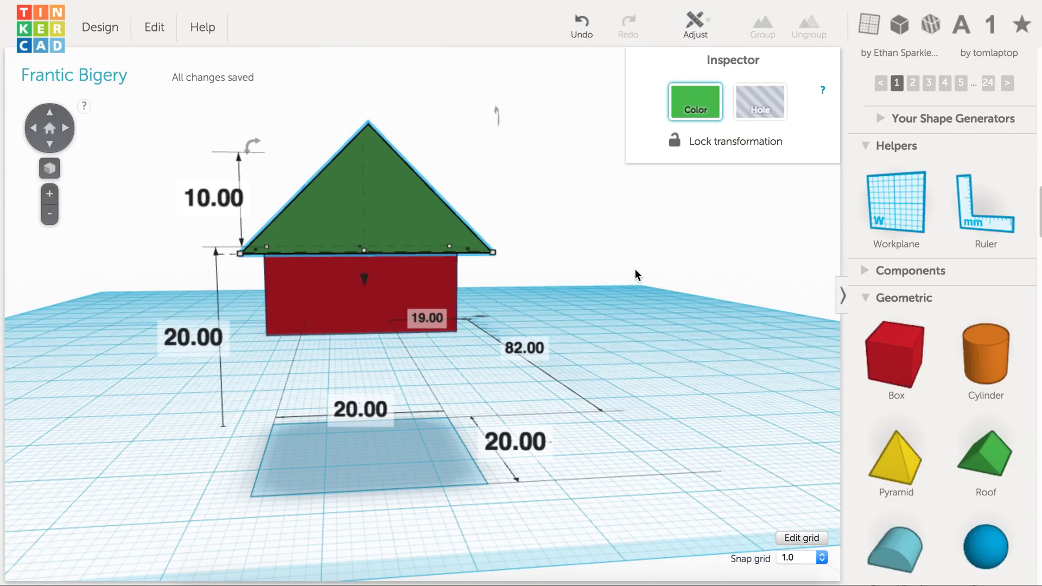
pyautogui.moveTo(658, 327); pyautogui.dragTo(371, 337, button='right')
pyautogui.moveTo(92, 217); pyautogui.dragTo(450, 217)
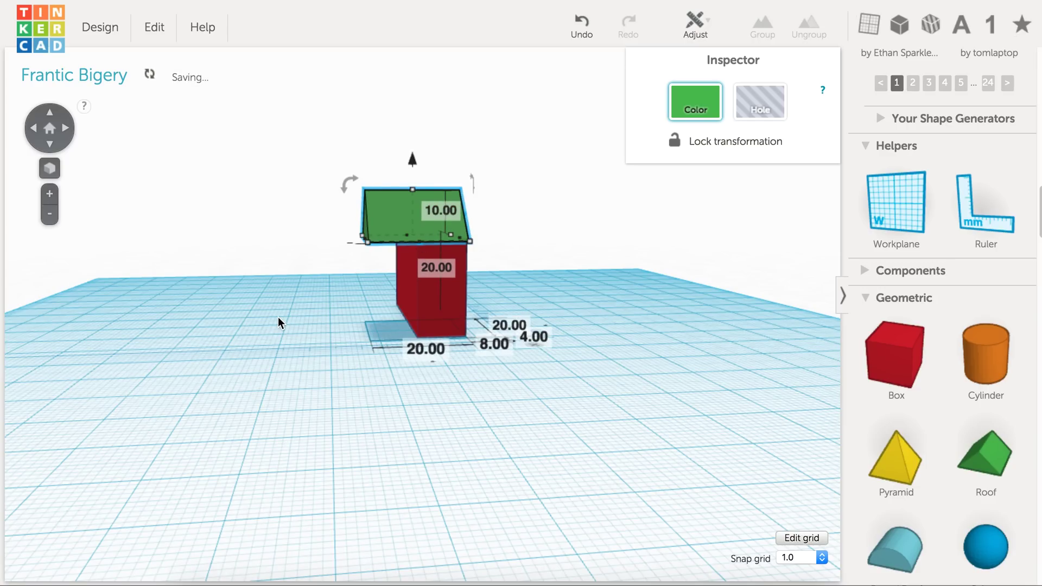
pyautogui.moveTo(279, 317); pyautogui.dragTo(543, 412, button='right')
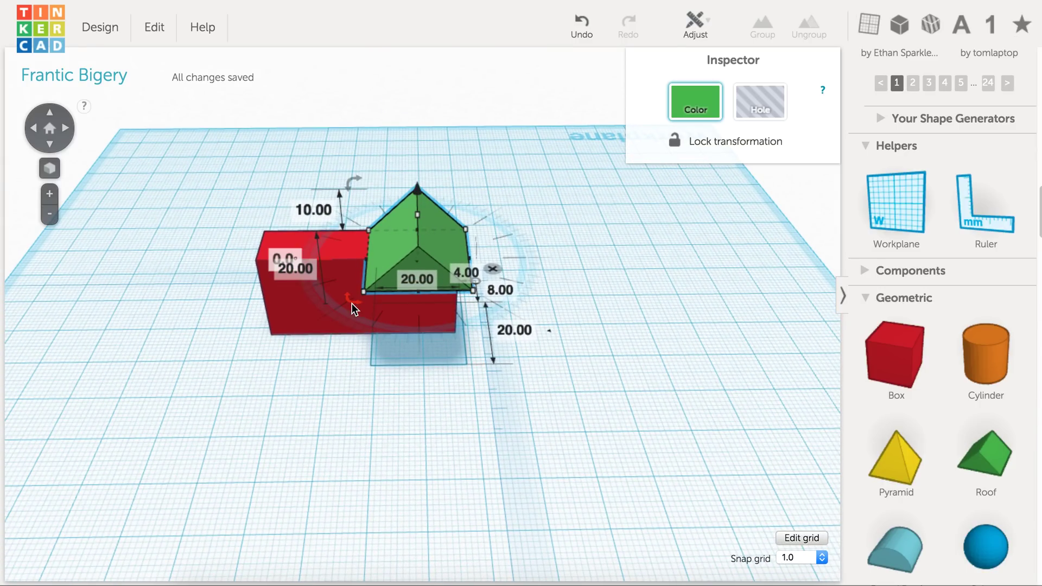
# - Rotate the green roof 90° and set its length to 40 mm
pyautogui.moveTo(350, 299); pyautogui.dragTo(276, 174)
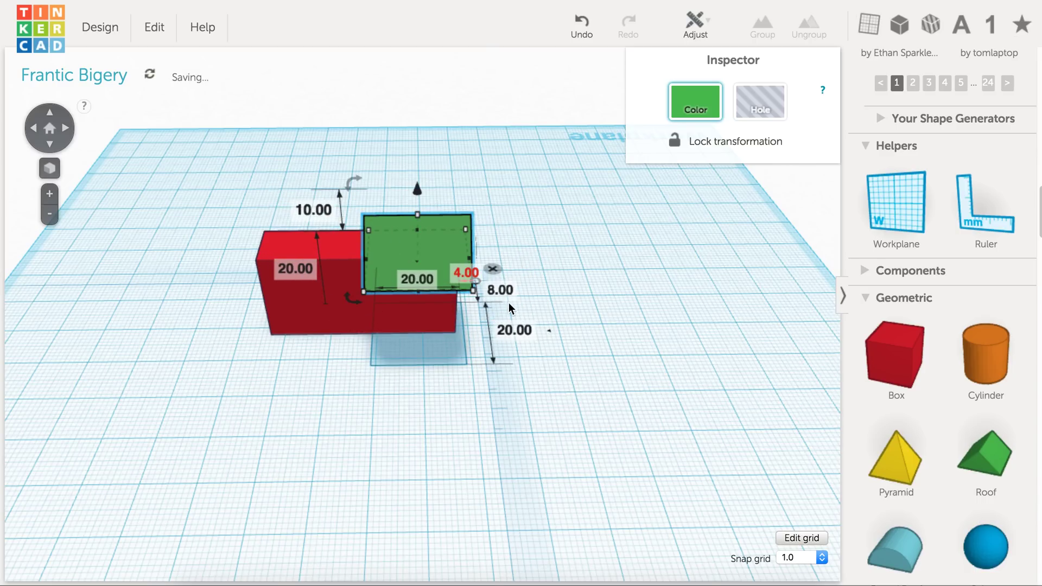
pyautogui.click(415, 281)
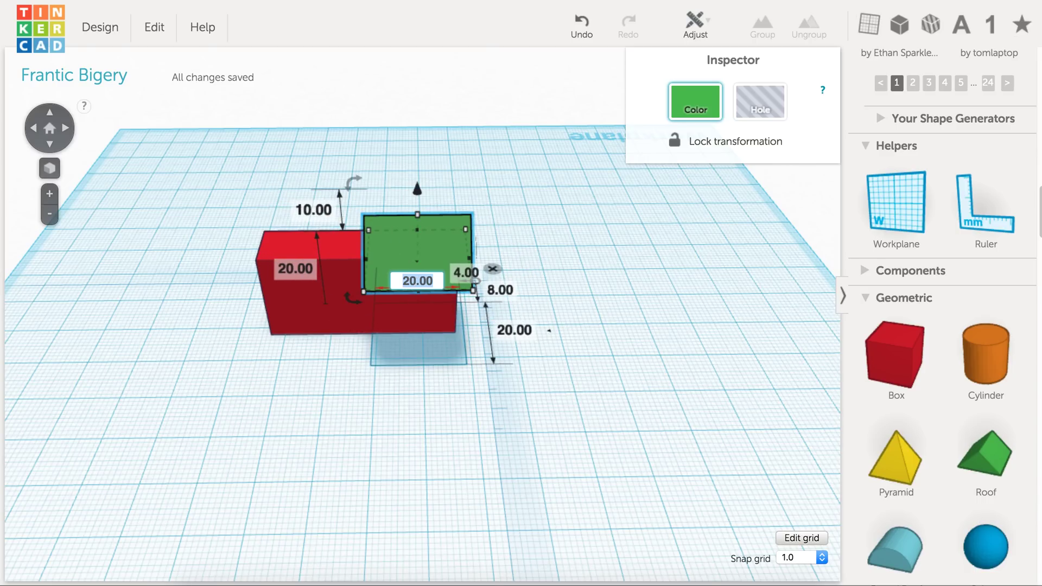
pyautogui.write('40')
pyautogui.press('Return')
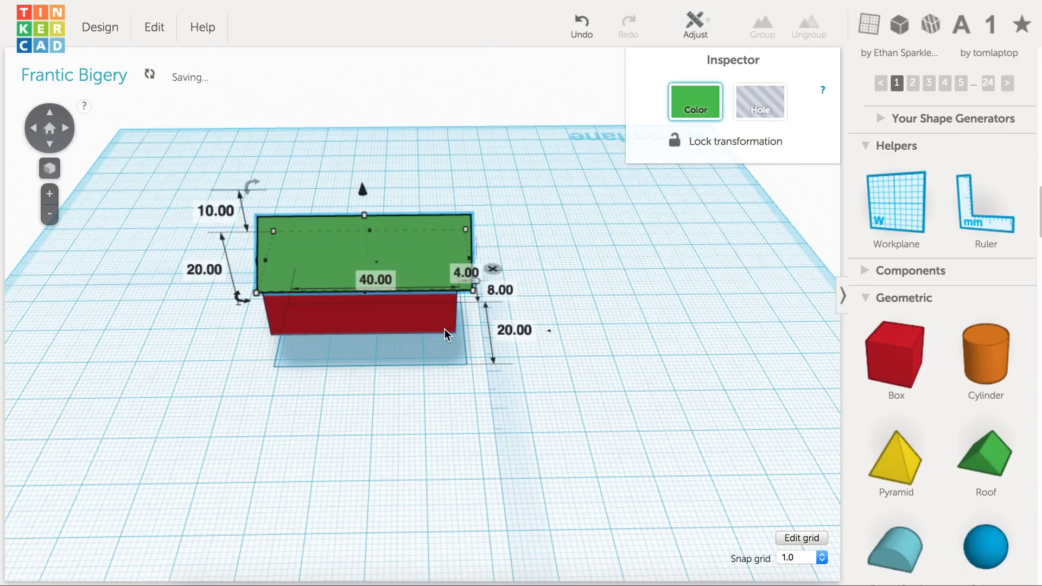
# - Try a 10 mm roof dimension, then undo it back to 20 mm
pyautogui.moveTo(618, 406); pyautogui.dragTo(334, 201, button='right')
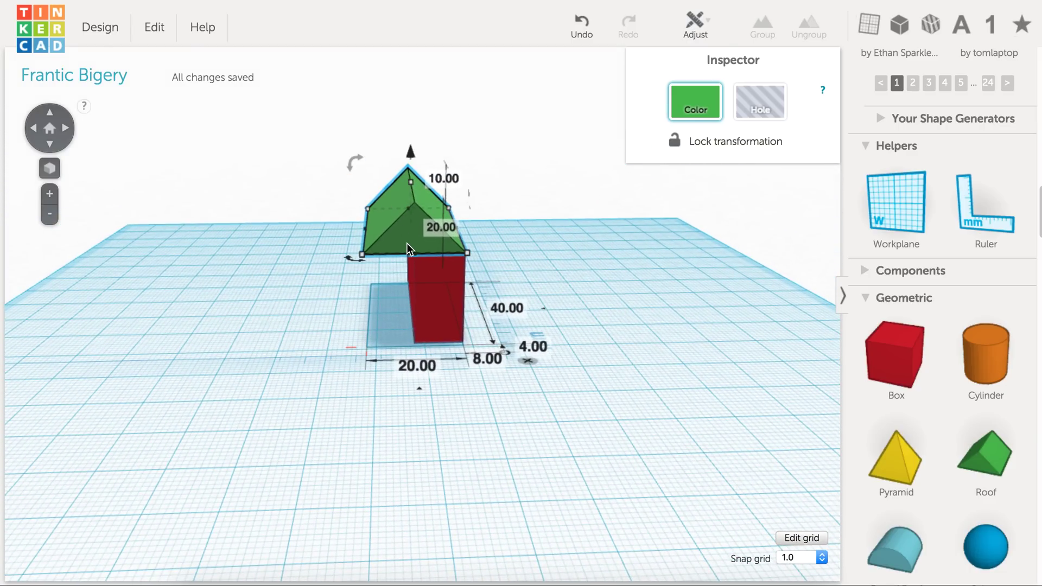
pyautogui.click(447, 230)
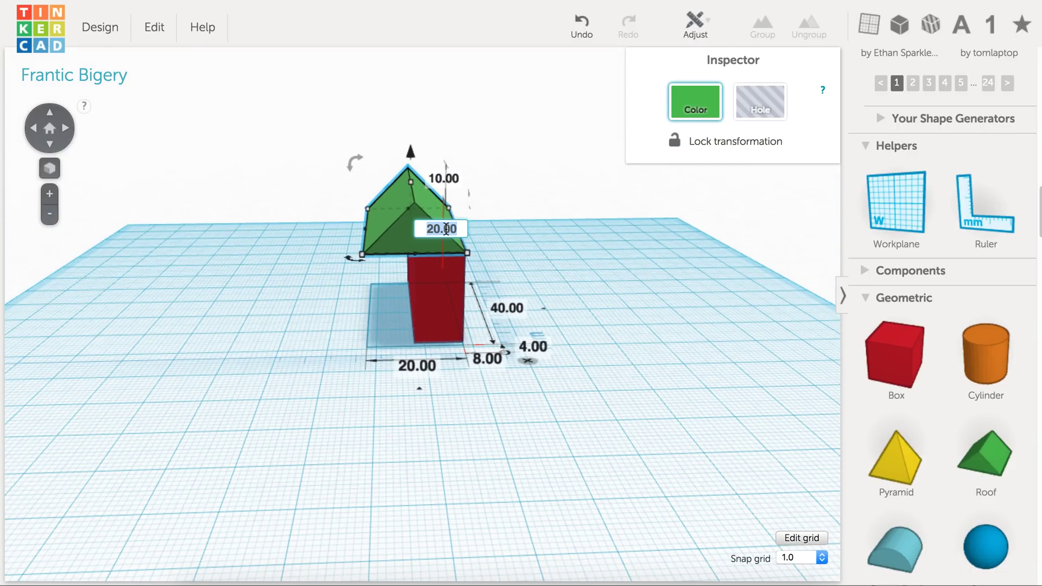
pyautogui.write('10')
pyautogui.press('Return')
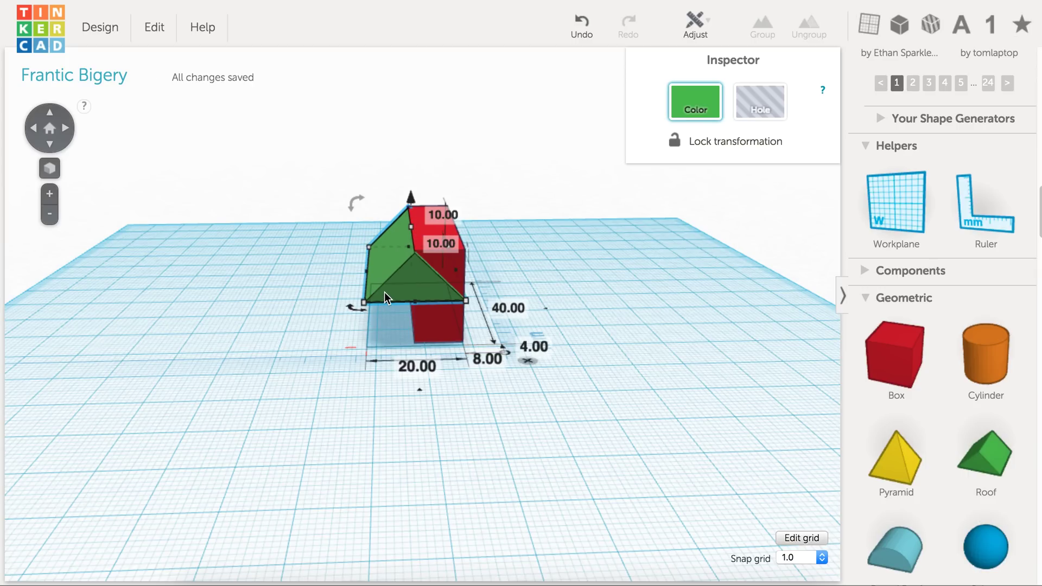
pyautogui.hotkey('ctrl', 'z')
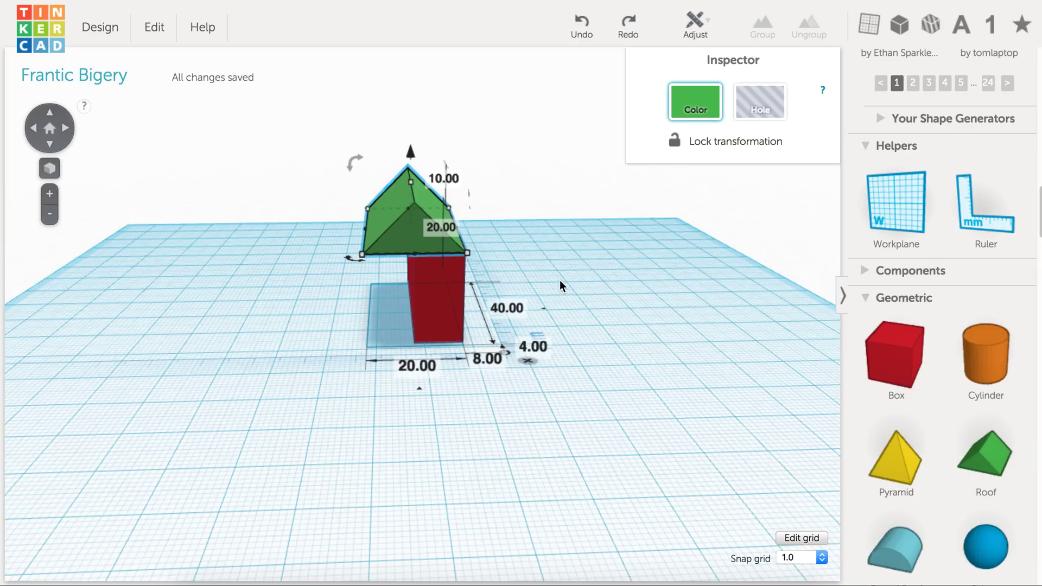
# - Move the green roof aside and set its 20.00 dimension to 10 mm
pyautogui.moveTo(560, 280); pyautogui.dragTo(612, 263, button='right')
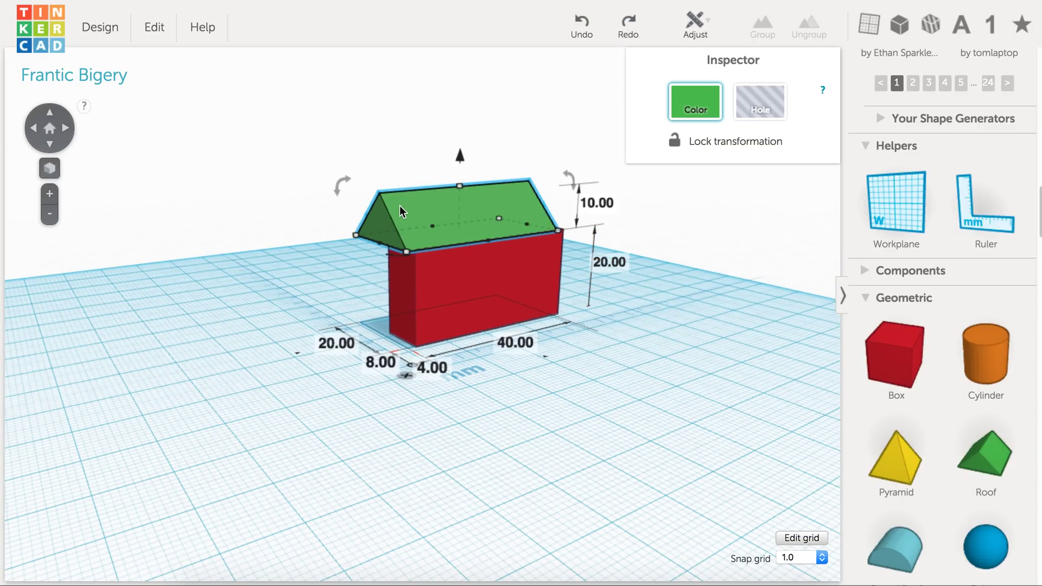
pyautogui.moveTo(399, 206); pyautogui.dragTo(549, 271)
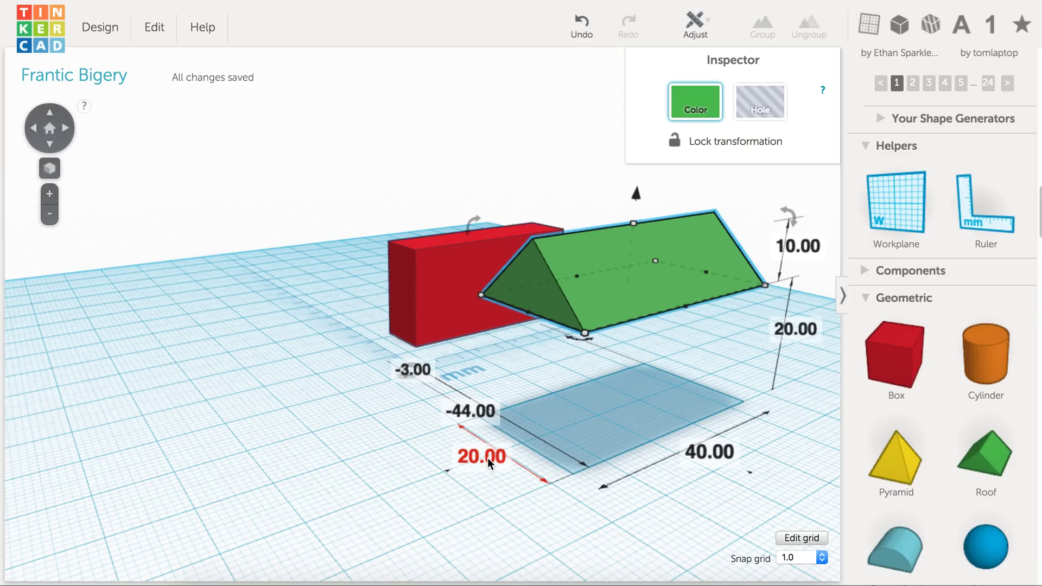
pyautogui.write('10')
pyautogui.press('Return')
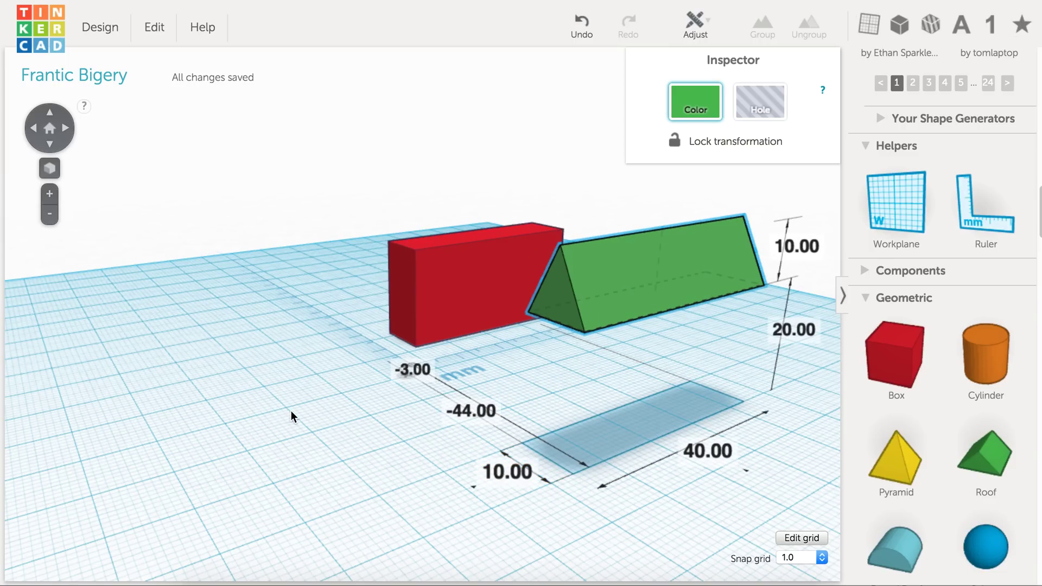
# - Seat the roof along the red slab's full length and view the finished house
pyautogui.moveTo(291, 411); pyautogui.dragTo(712, 338, button='right')
pyautogui.moveTo(735, 260); pyautogui.dragTo(439, 233)
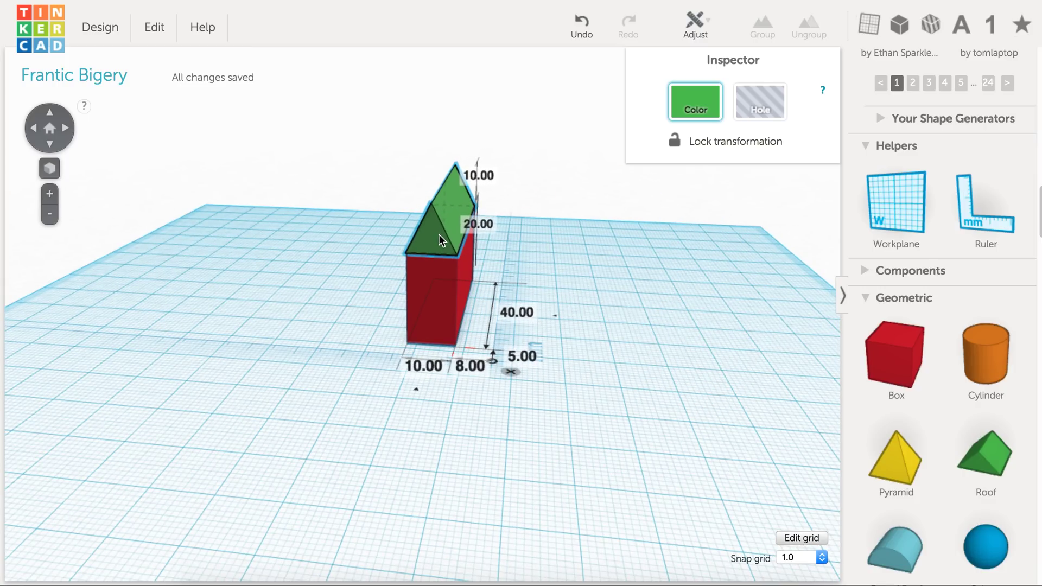
pyautogui.moveTo(638, 308); pyautogui.dragTo(184, 461, button='right')
pyautogui.moveTo(444, 333)
pyautogui.mouseDown()
pyautogui.moveTo(452, 351)
pyautogui.moveTo(444, 340)
pyautogui.mouseUp()
pyautogui.click(594, 390)
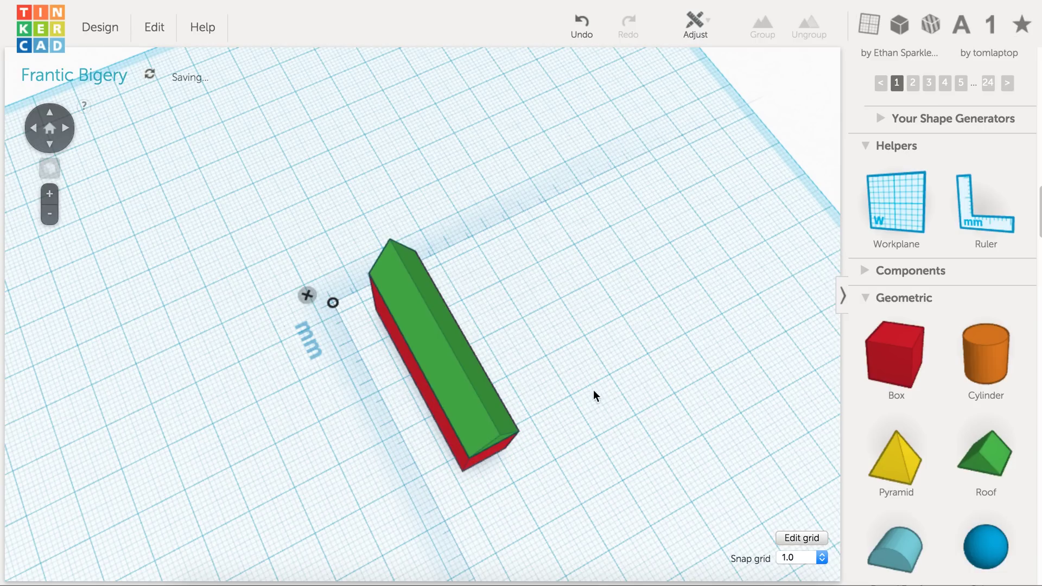
pyautogui.moveTo(544, 509); pyautogui.dragTo(1025, 256, button='right')
pyautogui.moveTo(880, 484); pyautogui.dragTo(458, 338, button='right')
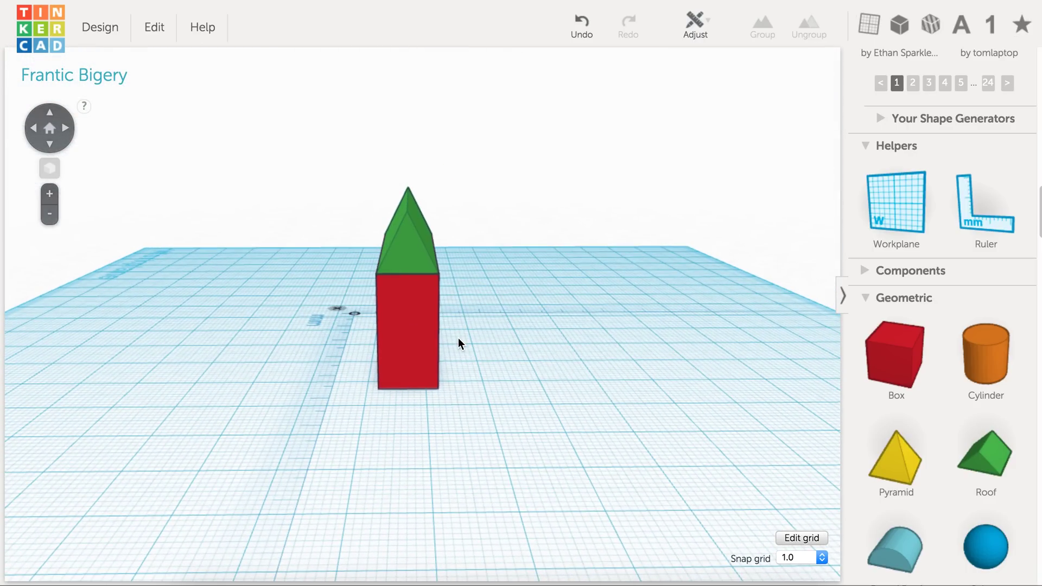